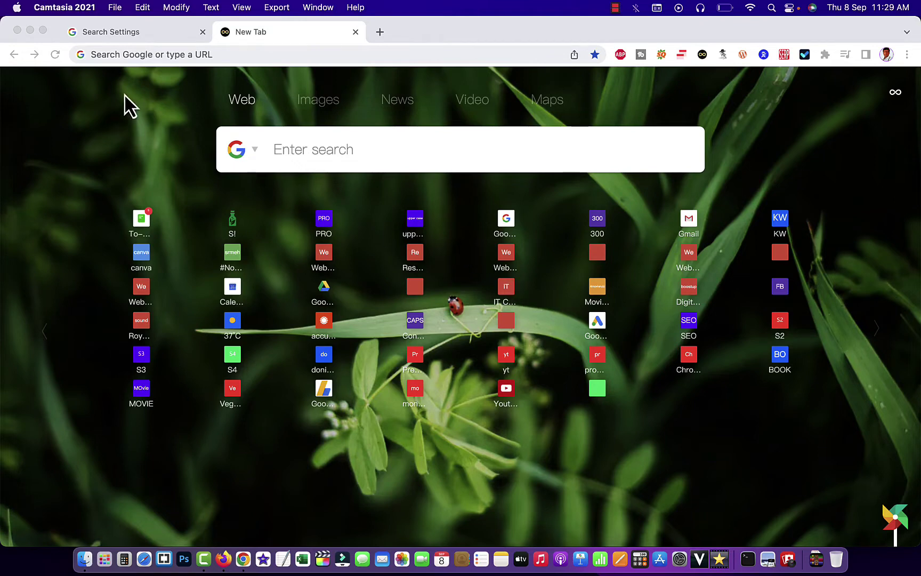
# - Run a Google search for 'seo'
pyautogui.click(300, 155)
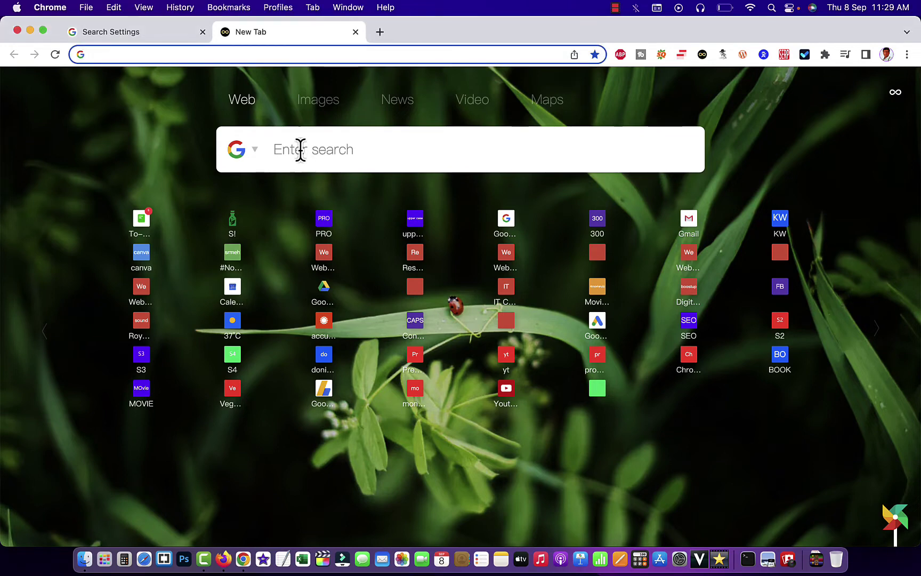
pyautogui.click(298, 150)
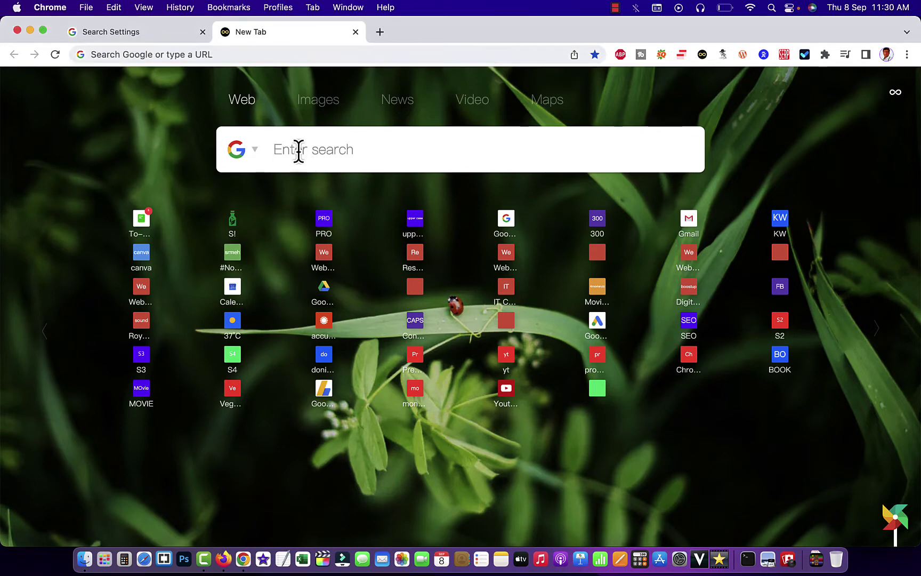
pyautogui.write('seo')
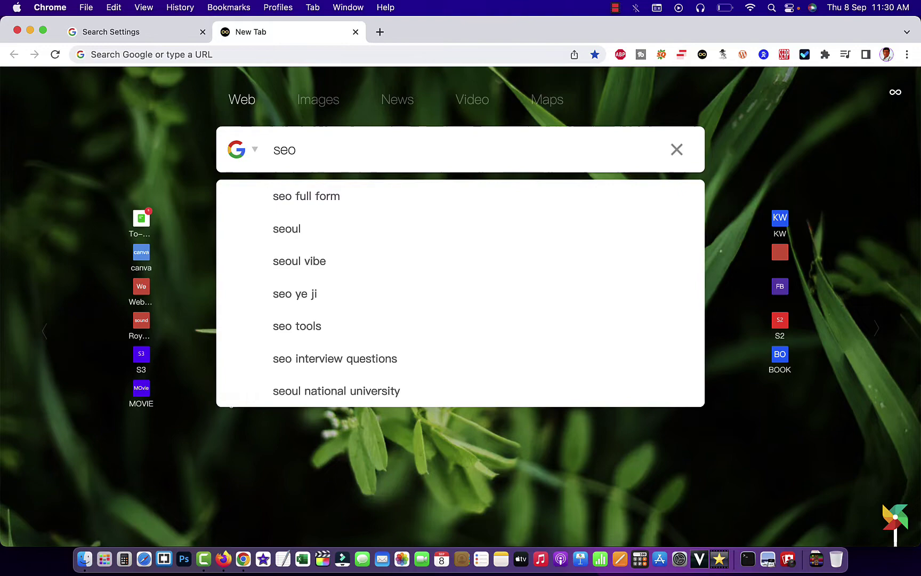
pyautogui.press('Return')
pyautogui.scroll(-10, 208, 387)
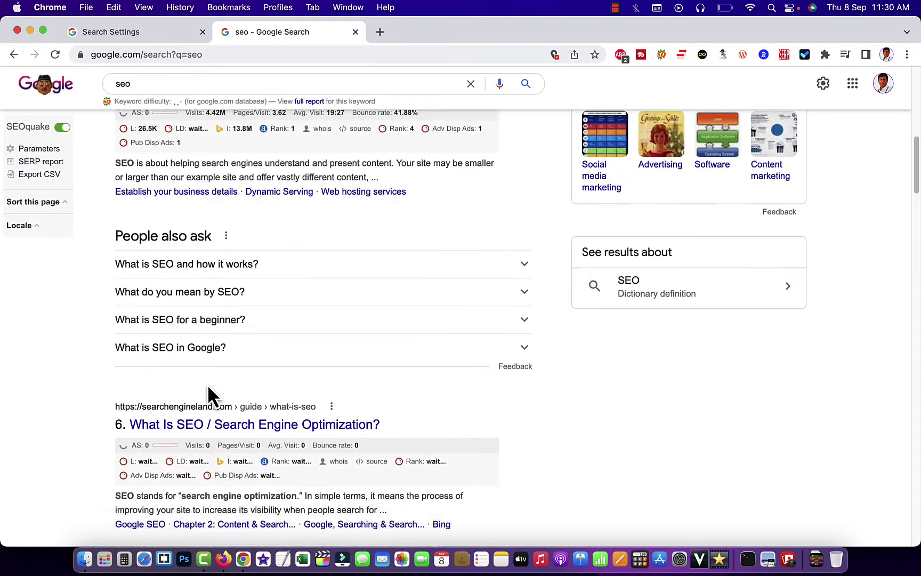
pyautogui.scroll(-2, 207, 387)
# - Open the 'What Is SEO' result (result 6) in a new background tab
pyautogui.click(216, 273)
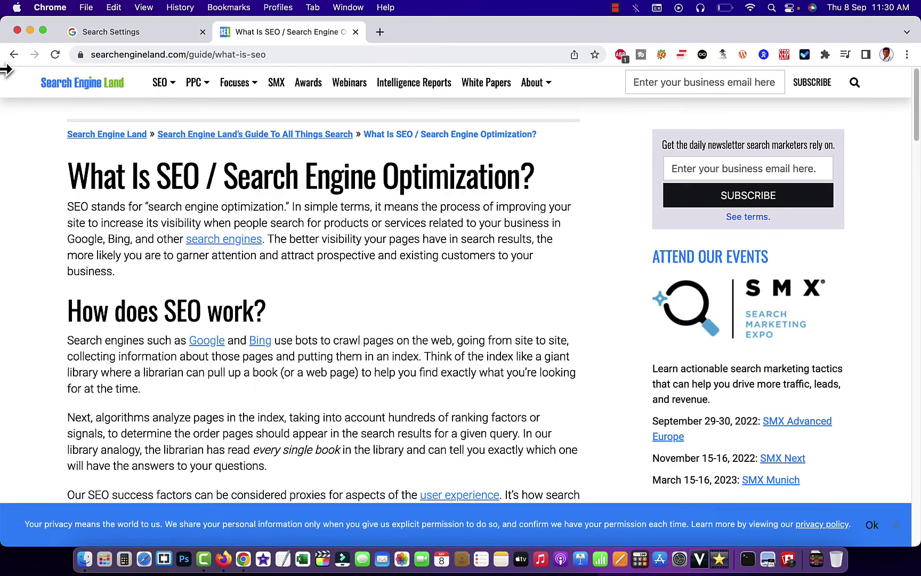
pyautogui.click(13, 55)
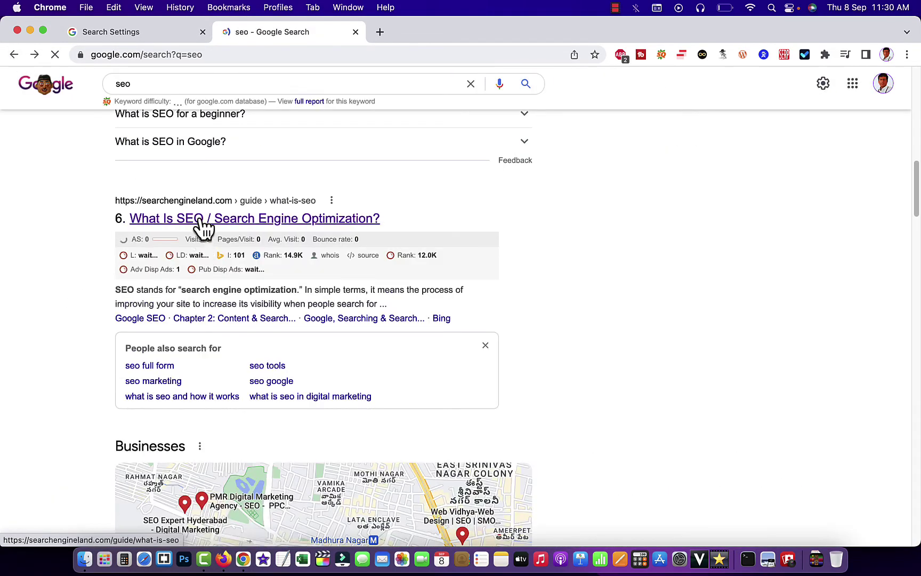
pyautogui.rightClick(204, 220)
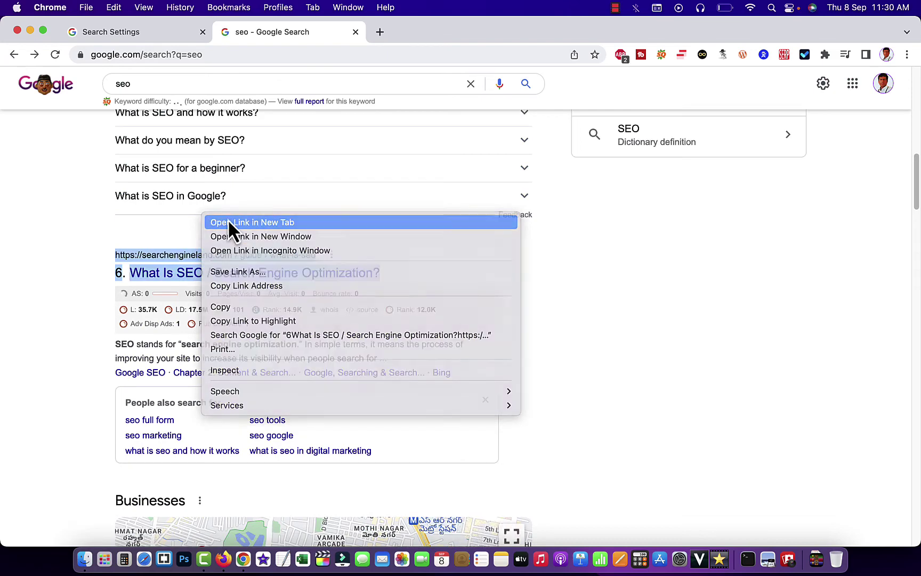
pyautogui.click(228, 222)
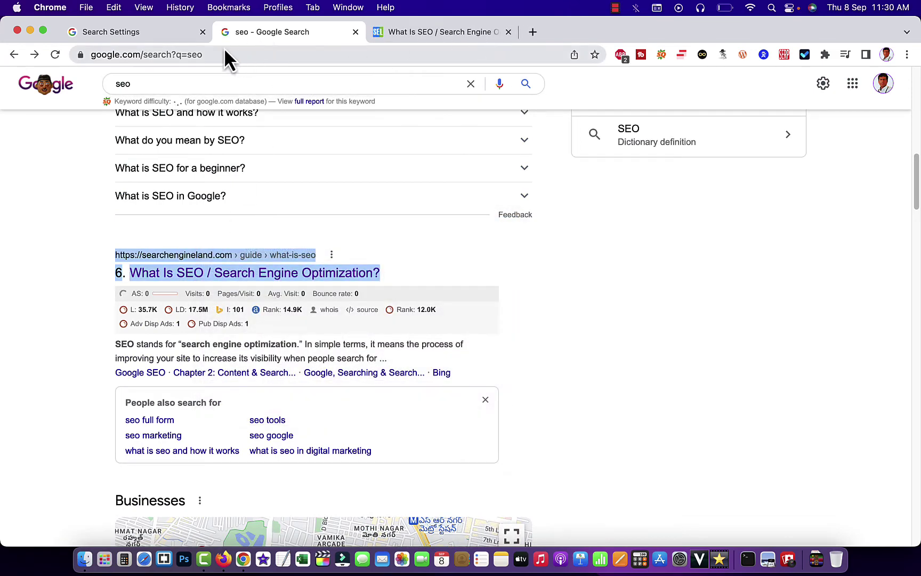
# - On the Search Settings page, set Results per page to 100
pyautogui.click(108, 32)
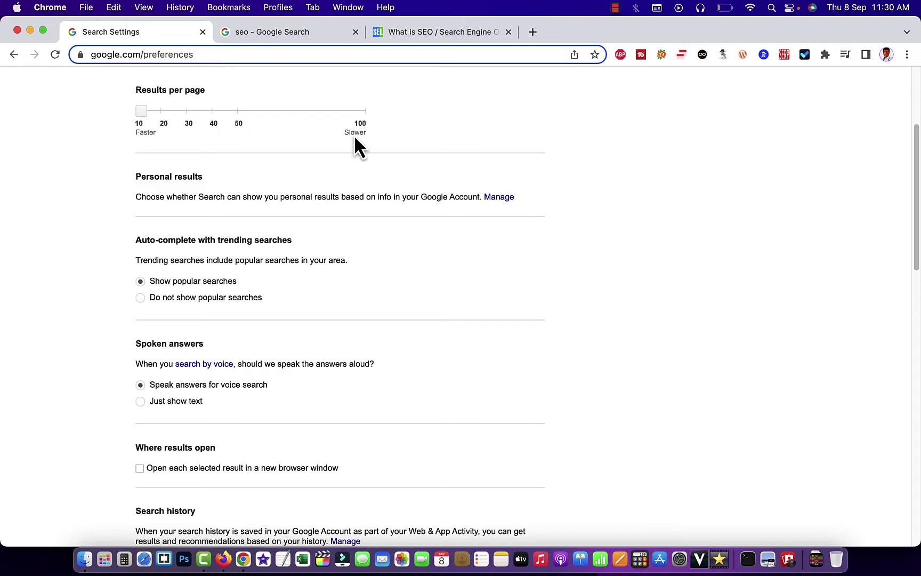
pyautogui.scroll(2, 438, 207)
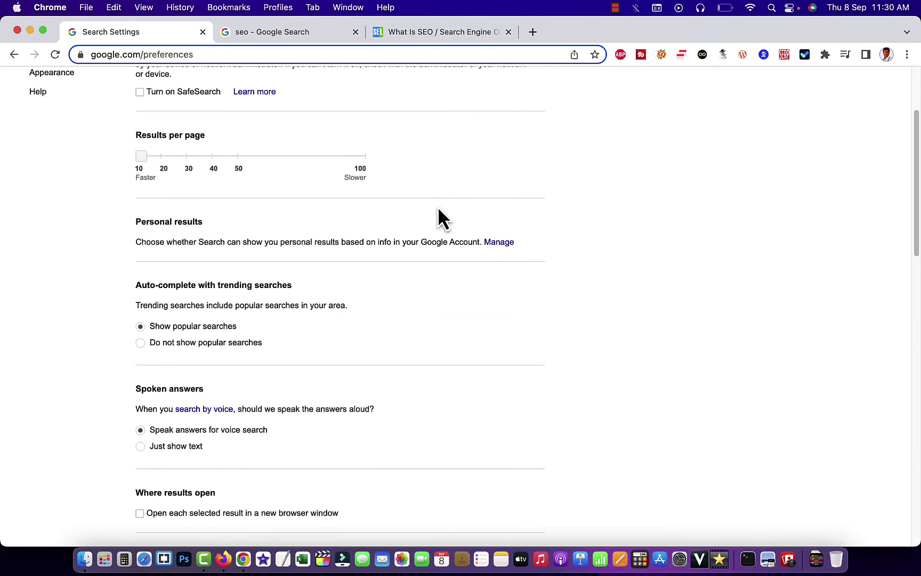
pyautogui.scroll(-1, 438, 207)
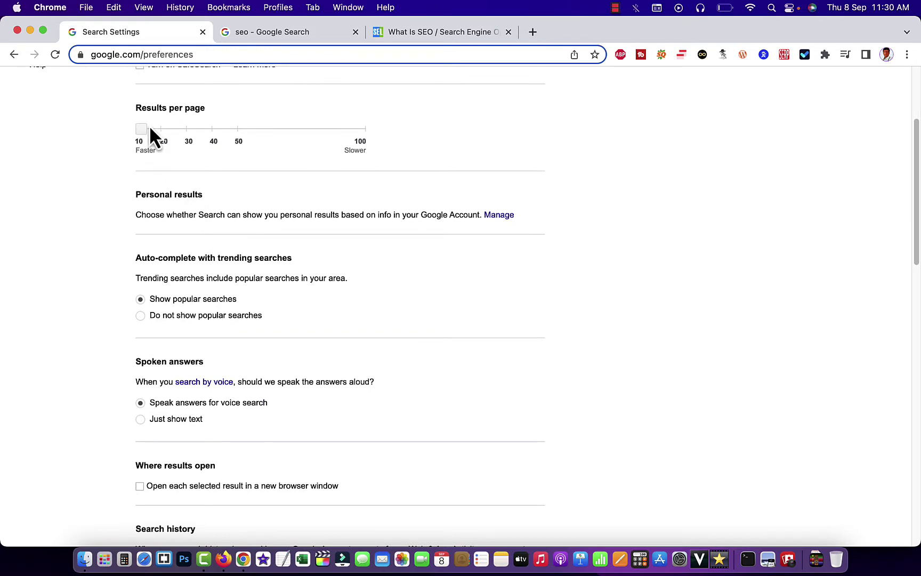
pyautogui.moveTo(141, 132); pyautogui.dragTo(360, 132)
pyautogui.scroll(-2, 215, 376)
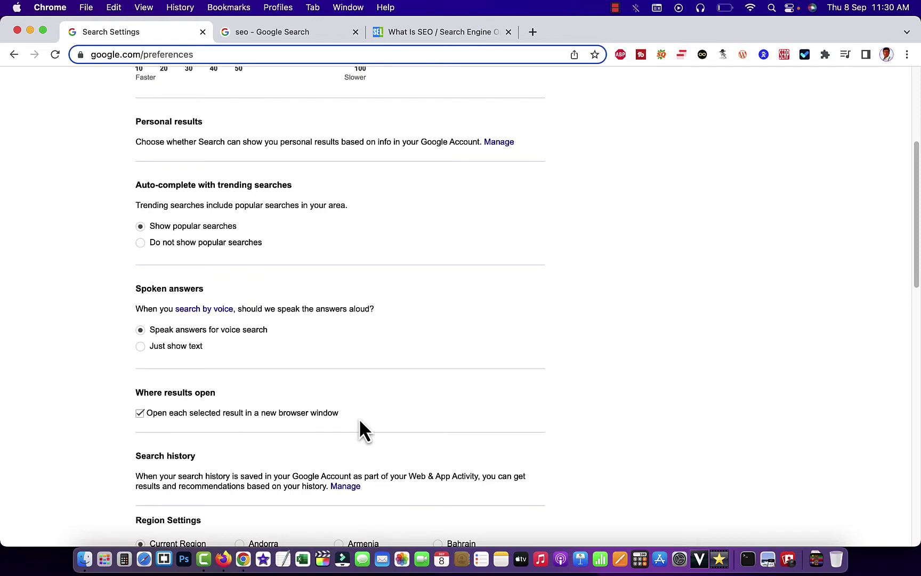
pyautogui.scroll(-5, 359, 418)
pyautogui.scroll(-10, 447, 412)
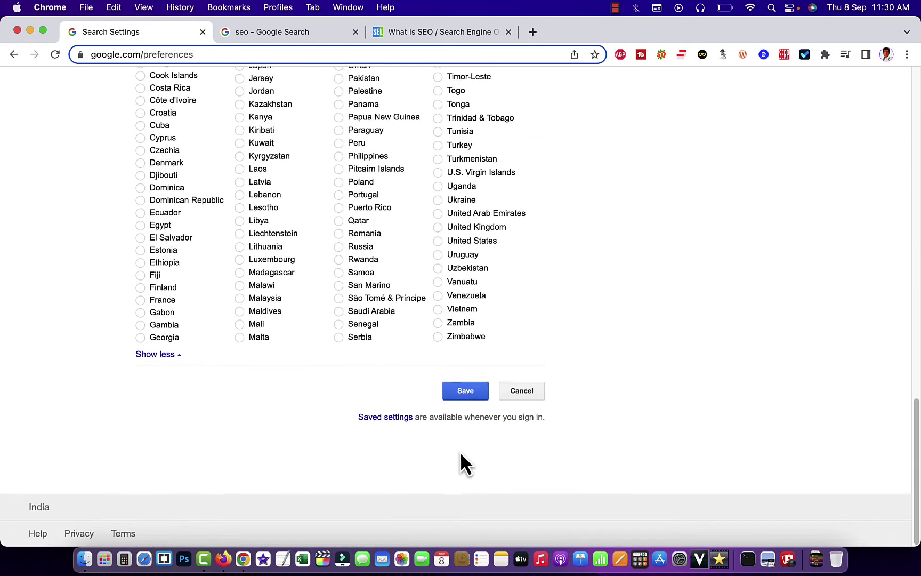
# - Save the preferences, dismiss the saved alert, and pass the 'I'm not a robot' check
pyautogui.click(470, 395)
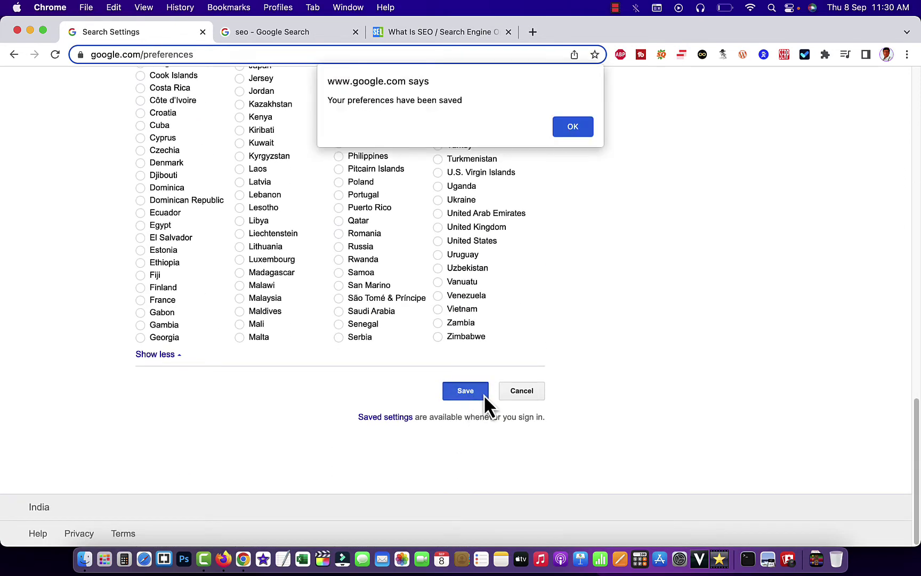
pyautogui.click(572, 127)
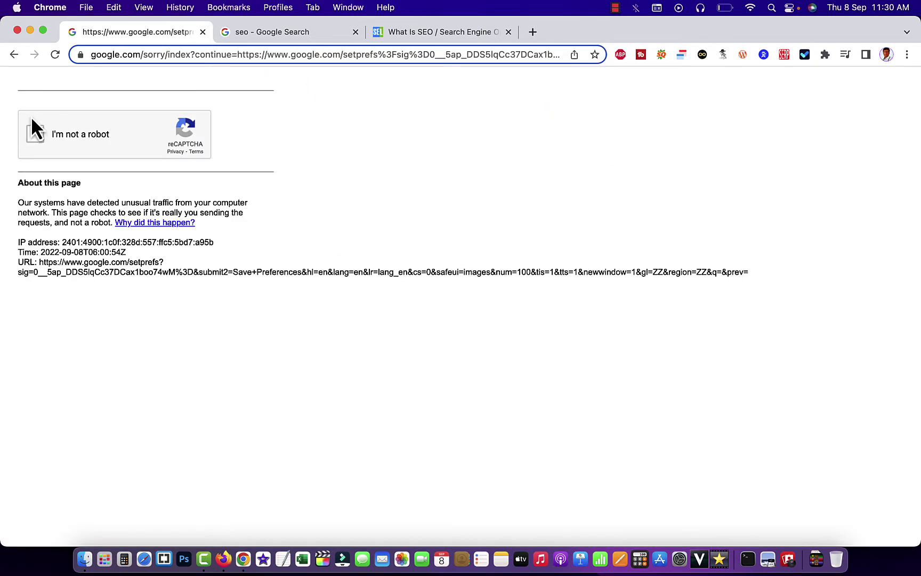
pyautogui.click(36, 131)
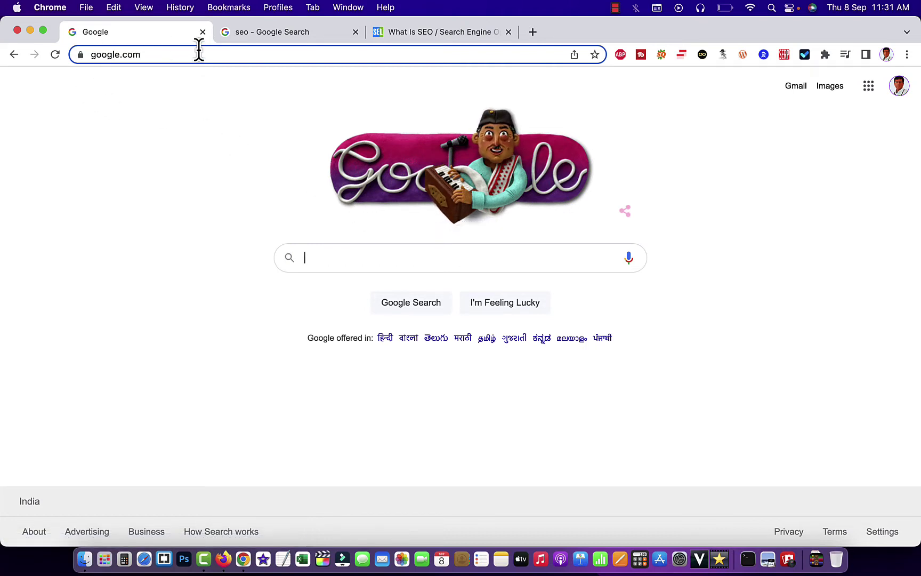
# - Reopen Search settings from the Google home page footer Settings menu
pyautogui.click(882, 531)
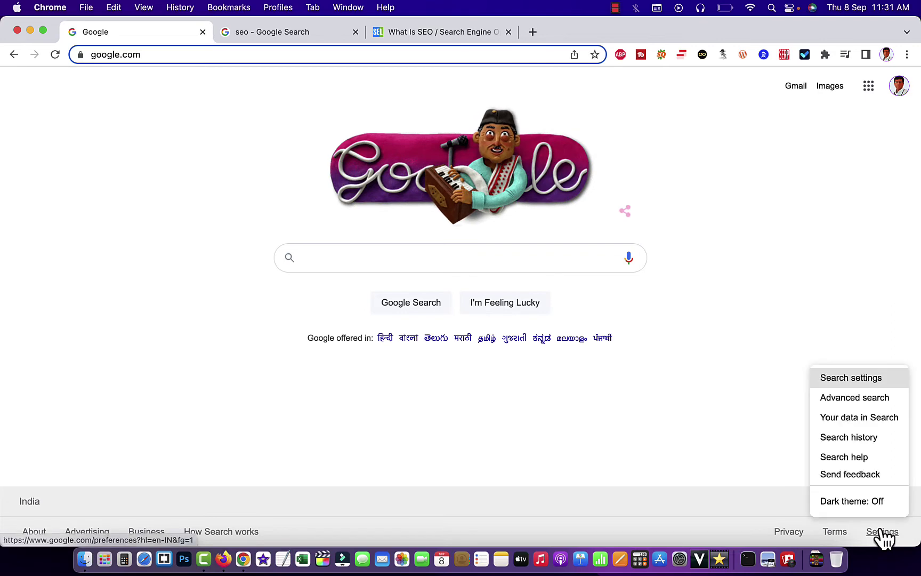
pyautogui.click(851, 377)
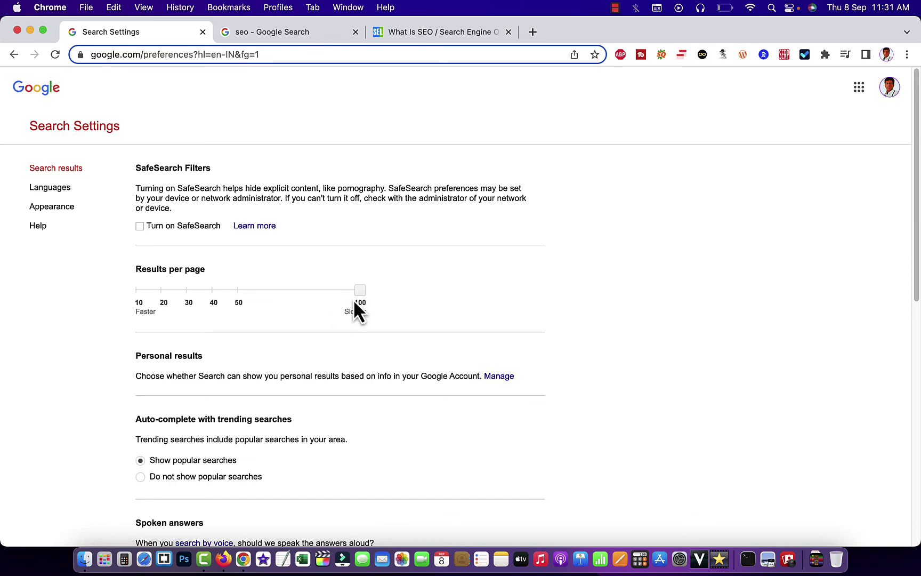
pyautogui.scroll(-5, 343, 317)
pyautogui.scroll(-3, 343, 328)
pyautogui.scroll(-1, 262, 388)
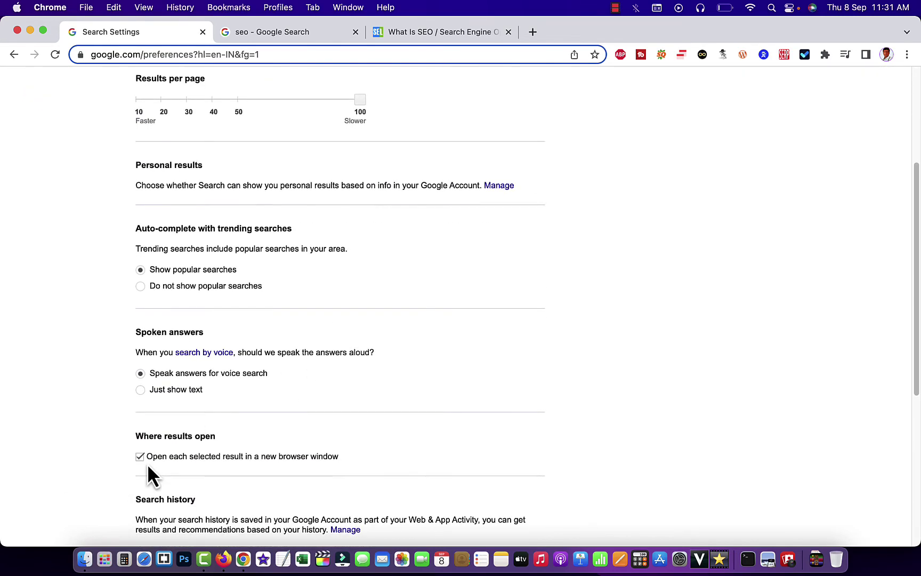
pyautogui.scroll(-5, 141, 467)
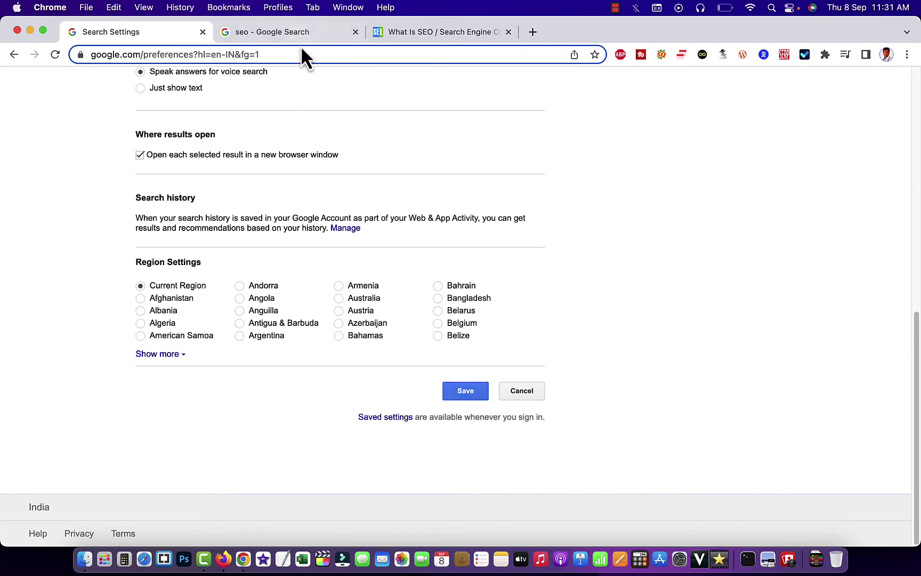
# - Reload the results in the 'seo - Google Search' tab
pyautogui.click(297, 30)
pyautogui.scroll(5, 89, 269)
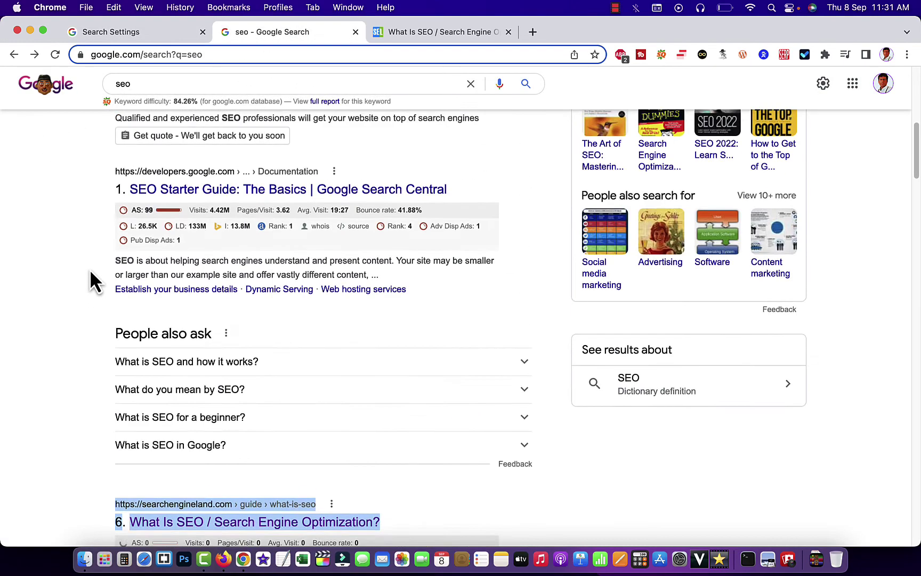
pyautogui.scroll(5, 89, 268)
pyautogui.click(55, 54)
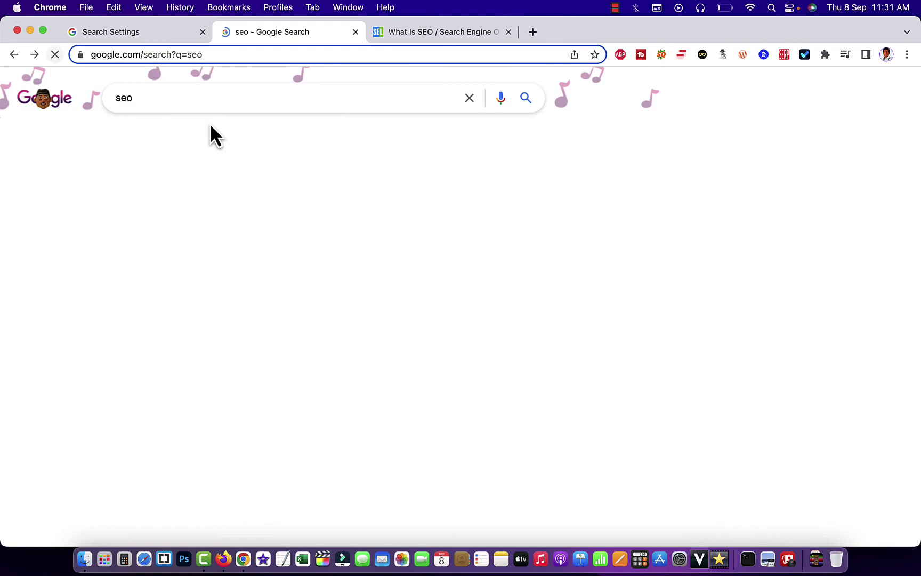
pyautogui.scroll(-10, 320, 250)
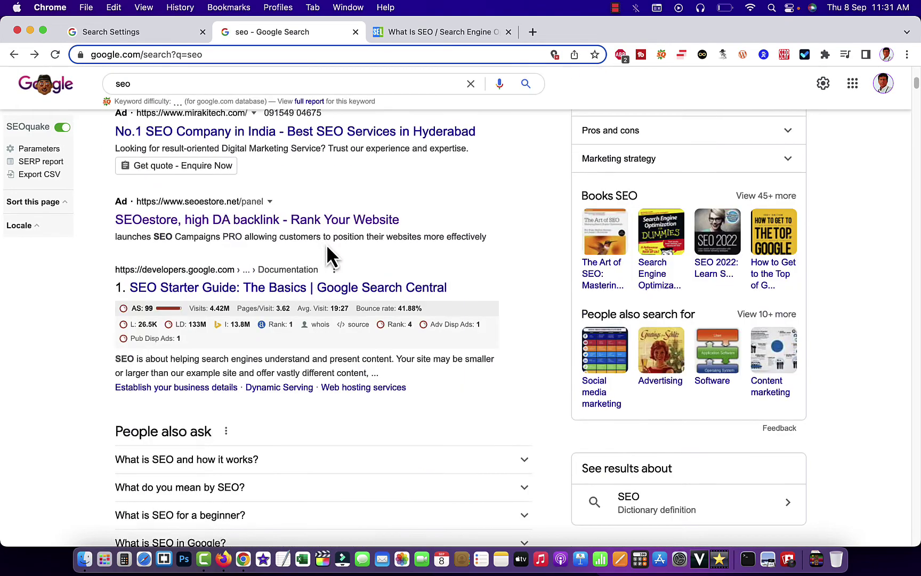
pyautogui.scroll(-2, 327, 244)
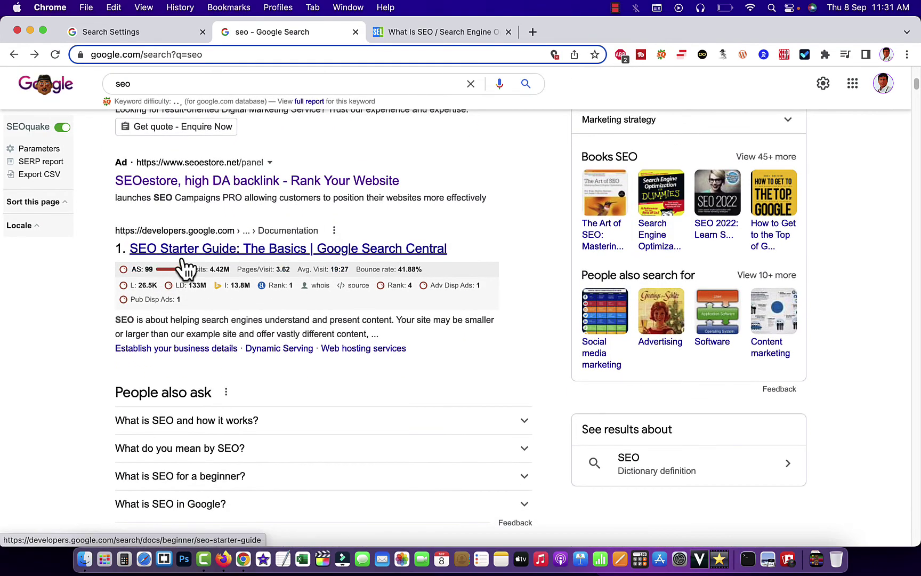